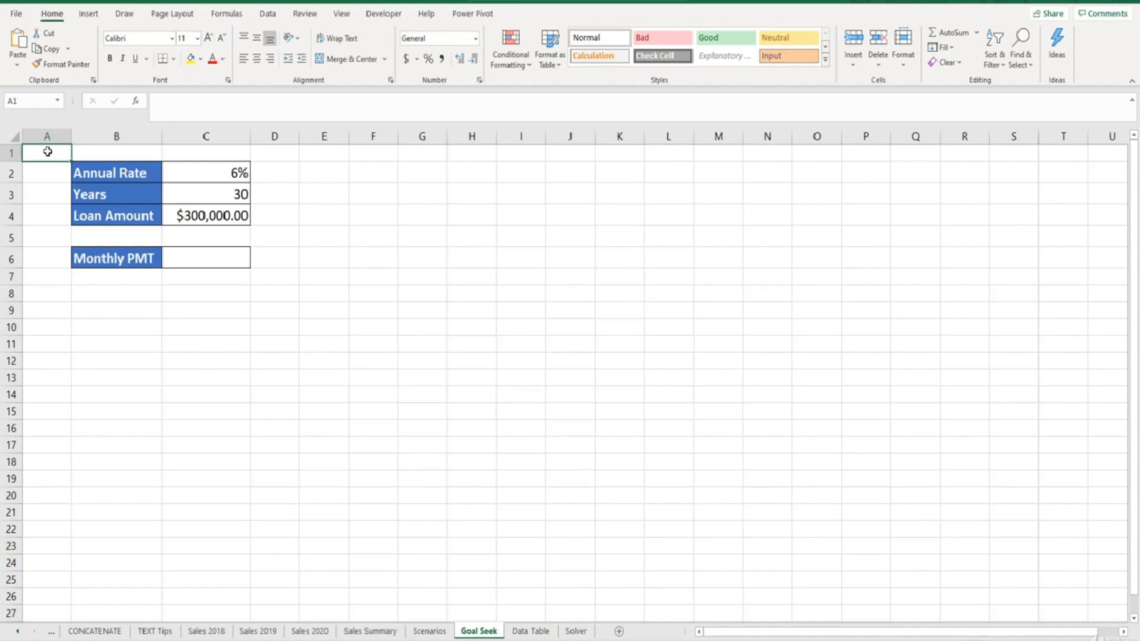
- Start a PMT function in the Monthly PMT cell C6 and set its Rate argument to C2/12
{"action": "left_click", "coordinate": [217, 256]}
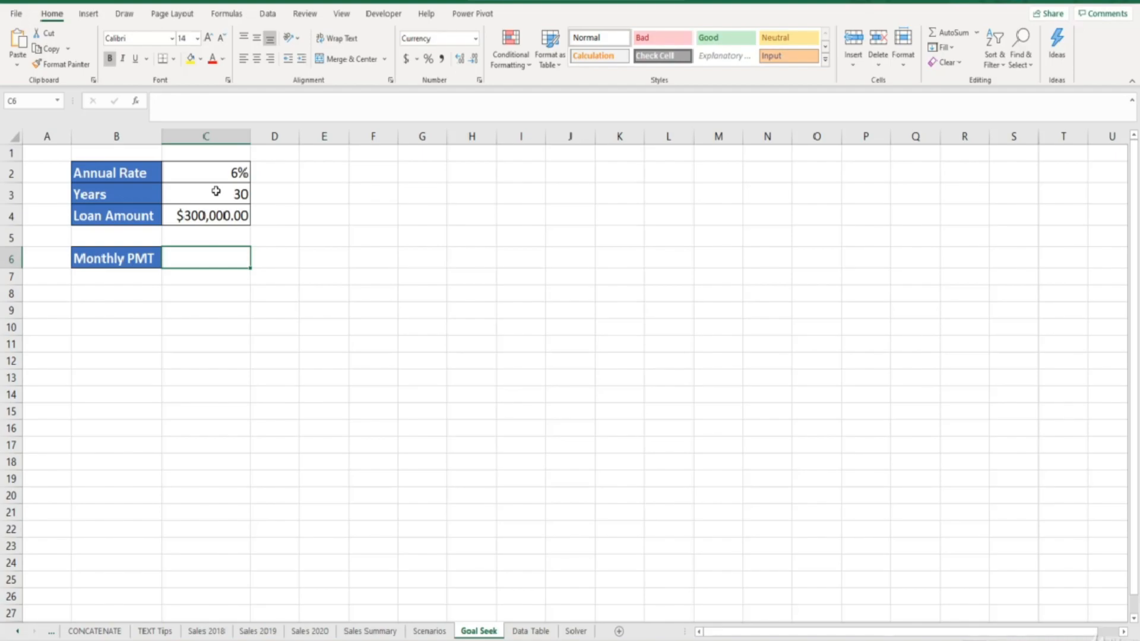
{"action": "type", "text": "="}
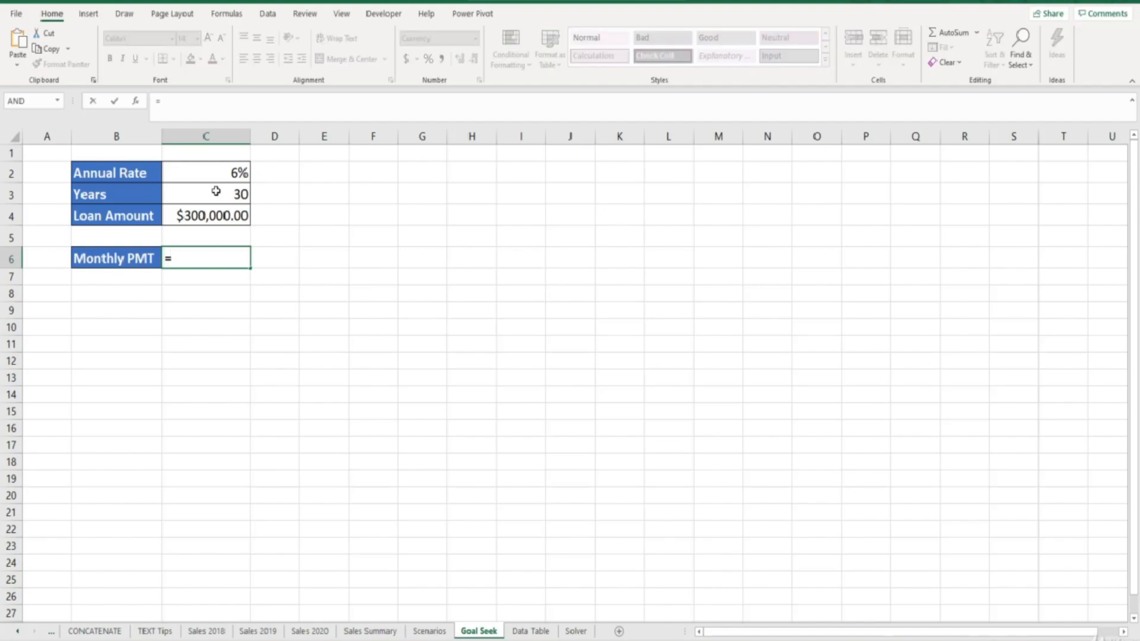
{"action": "type", "text": "pmt"}
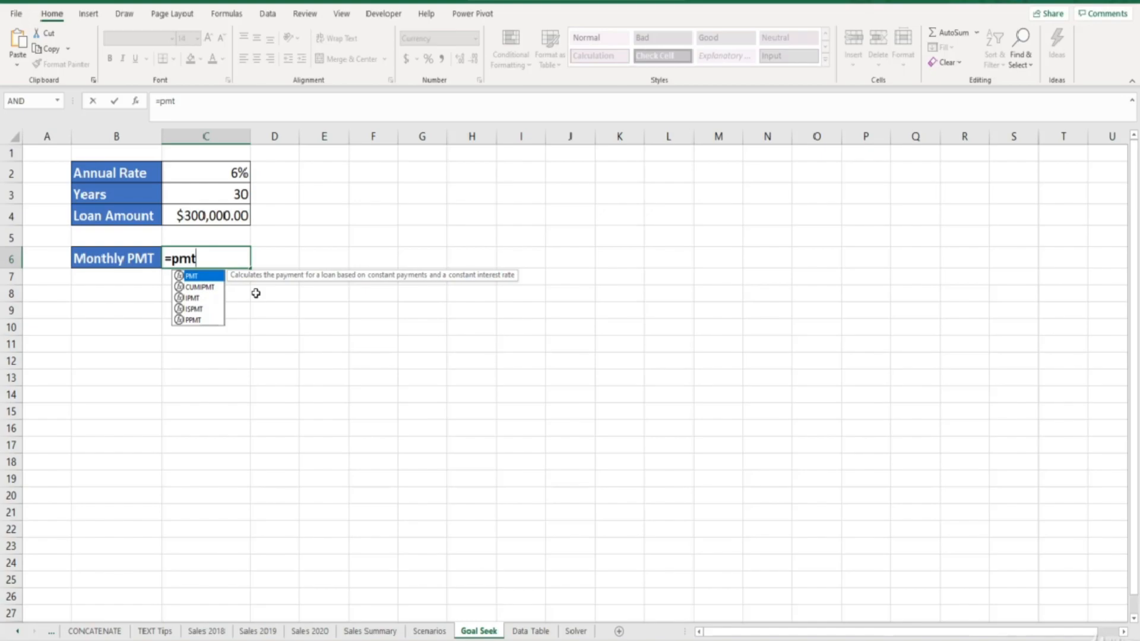
{"action": "key", "text": "Tab"}
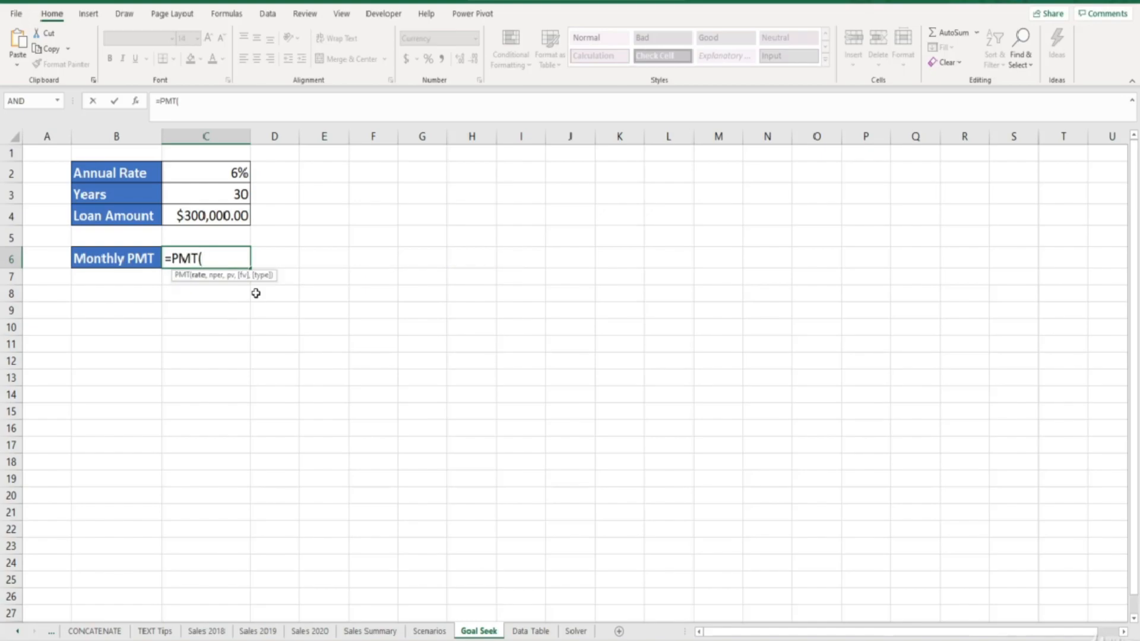
{"action": "left_click", "coordinate": [136, 102]}
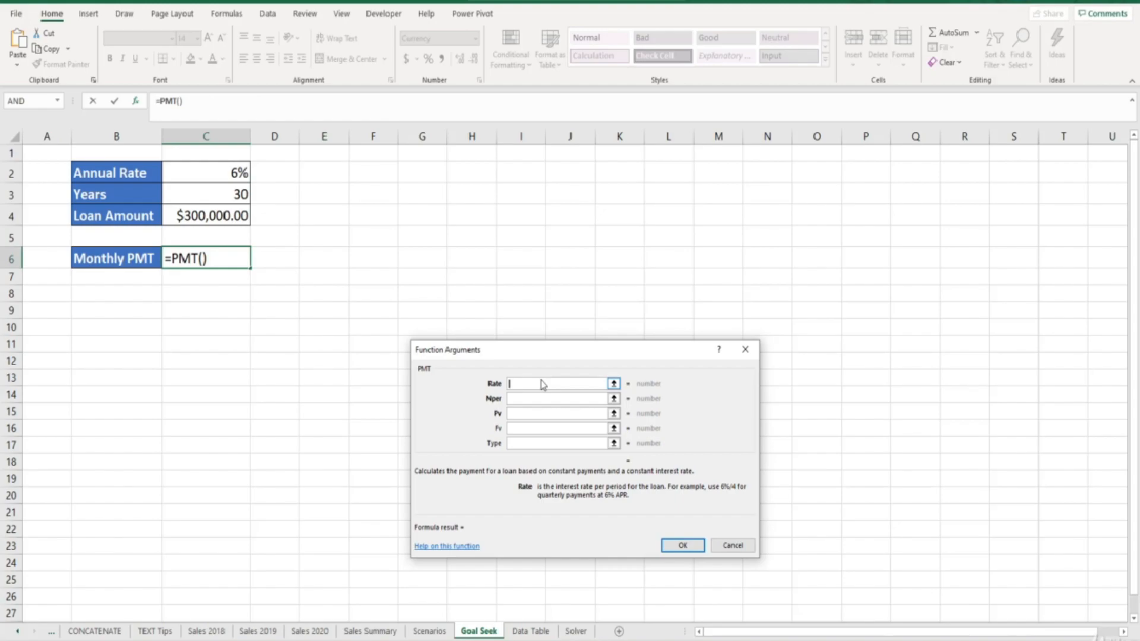
{"action": "left_click", "coordinate": [195, 176]}
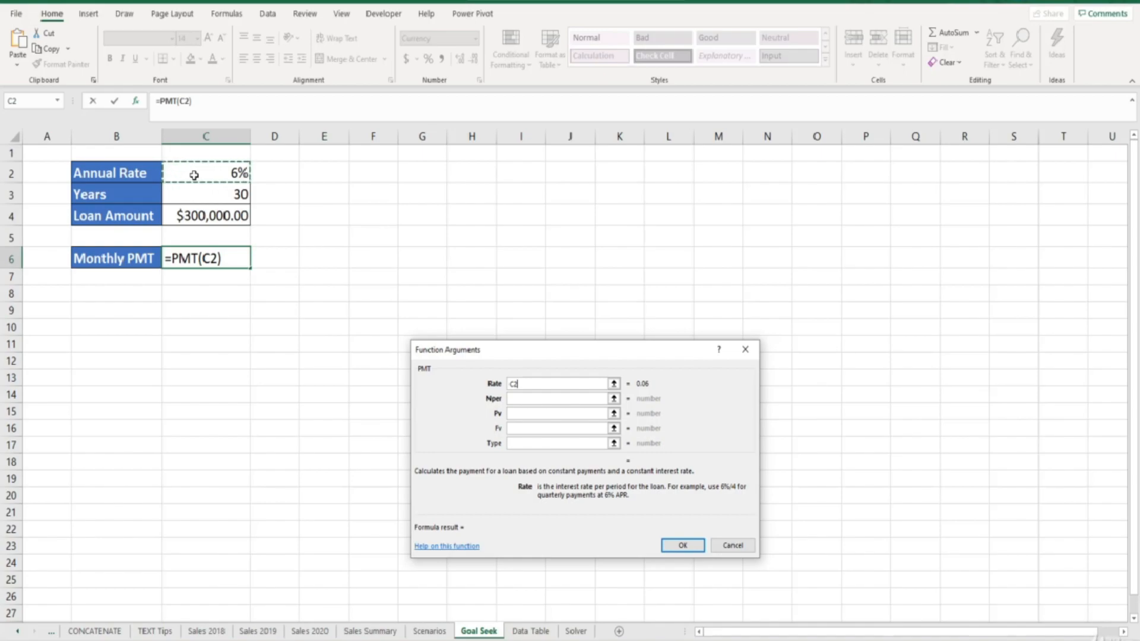
{"action": "type", "text": "/12"}
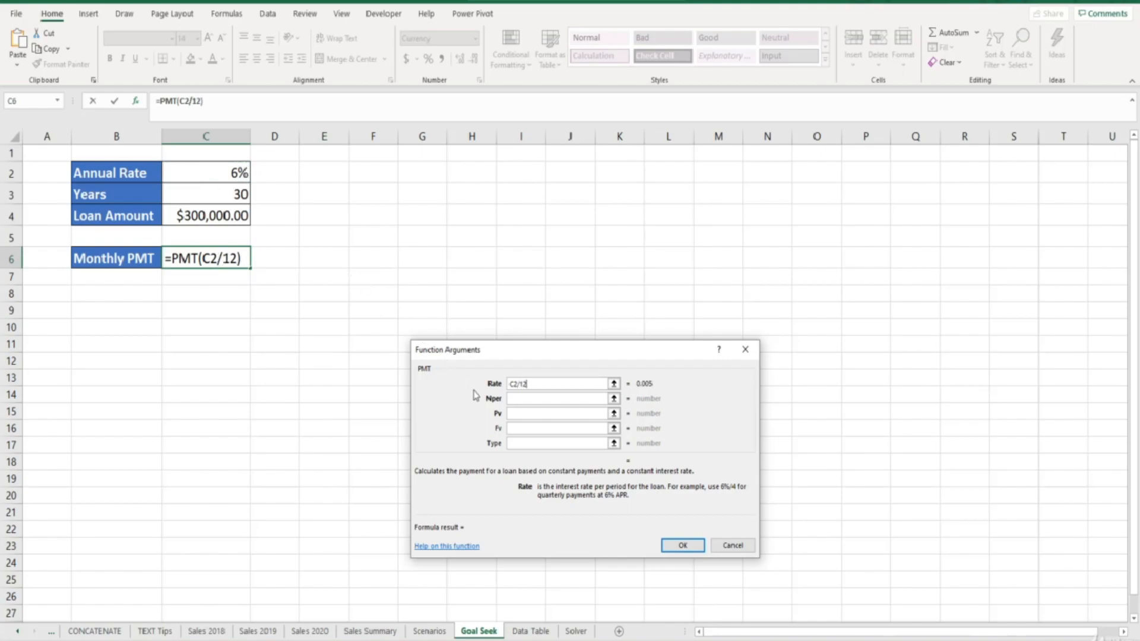
- Complete the PMT function with Nper as C3*12 and Pv as the loan amount C4
{"action": "left_click", "coordinate": [525, 399]}
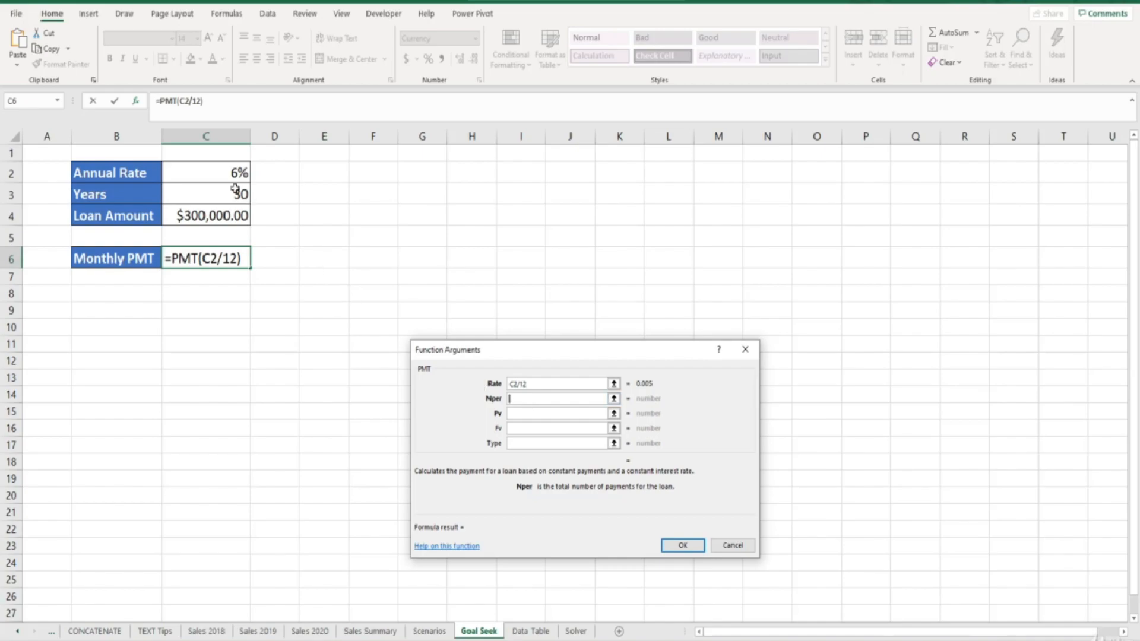
{"action": "left_click", "coordinate": [218, 195]}
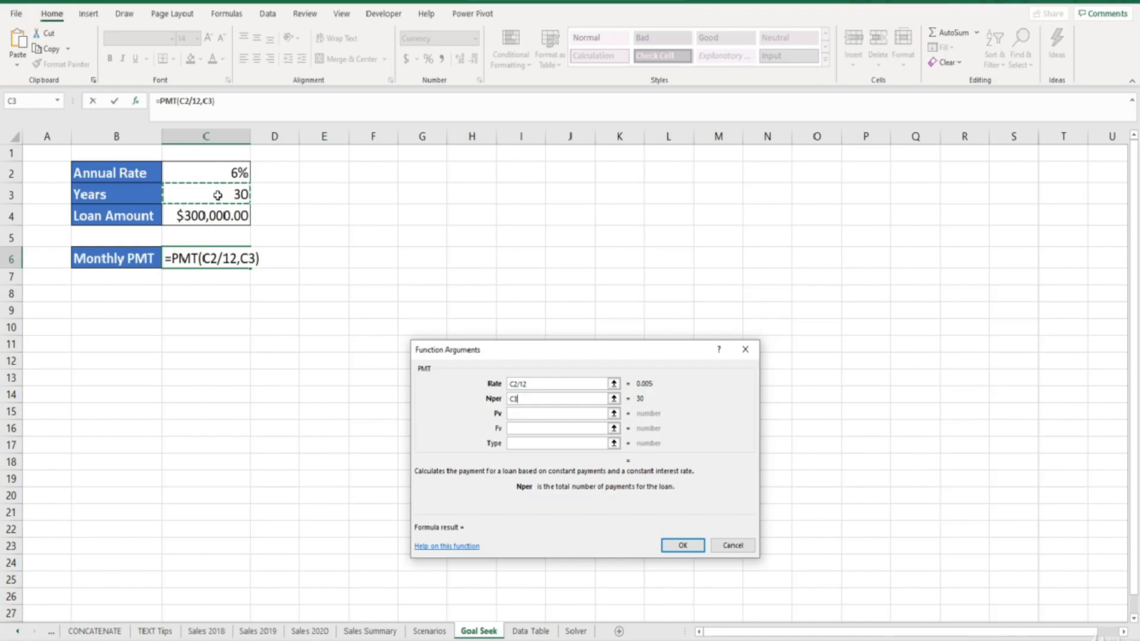
{"action": "key", "text": "shift"}
{"action": "type", "text": "*12"}
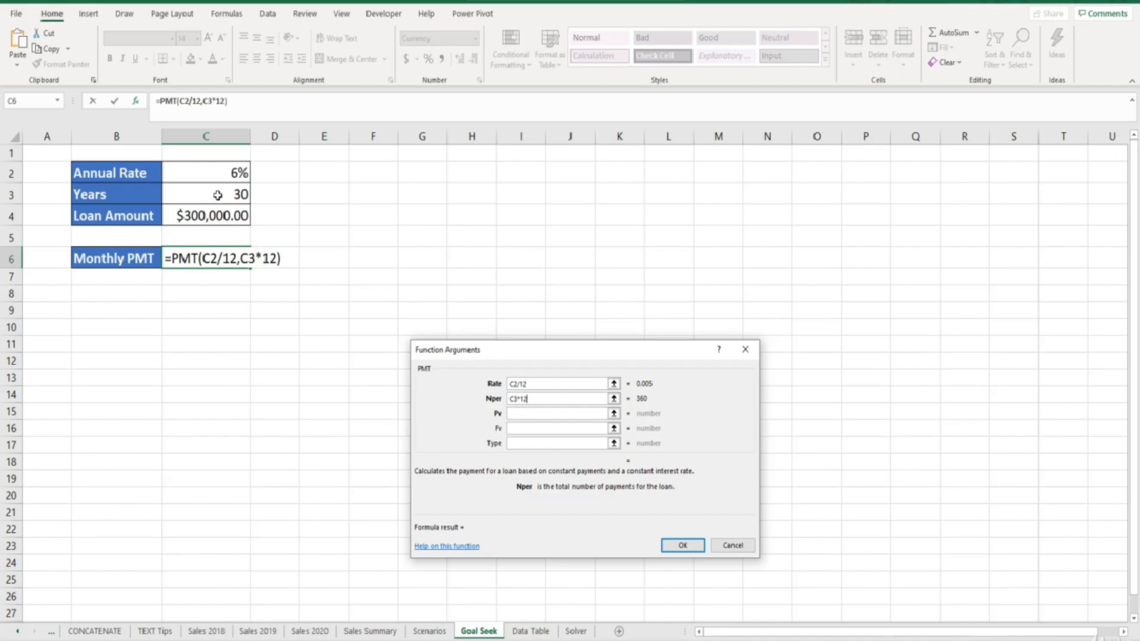
{"action": "left_click", "coordinate": [529, 415]}
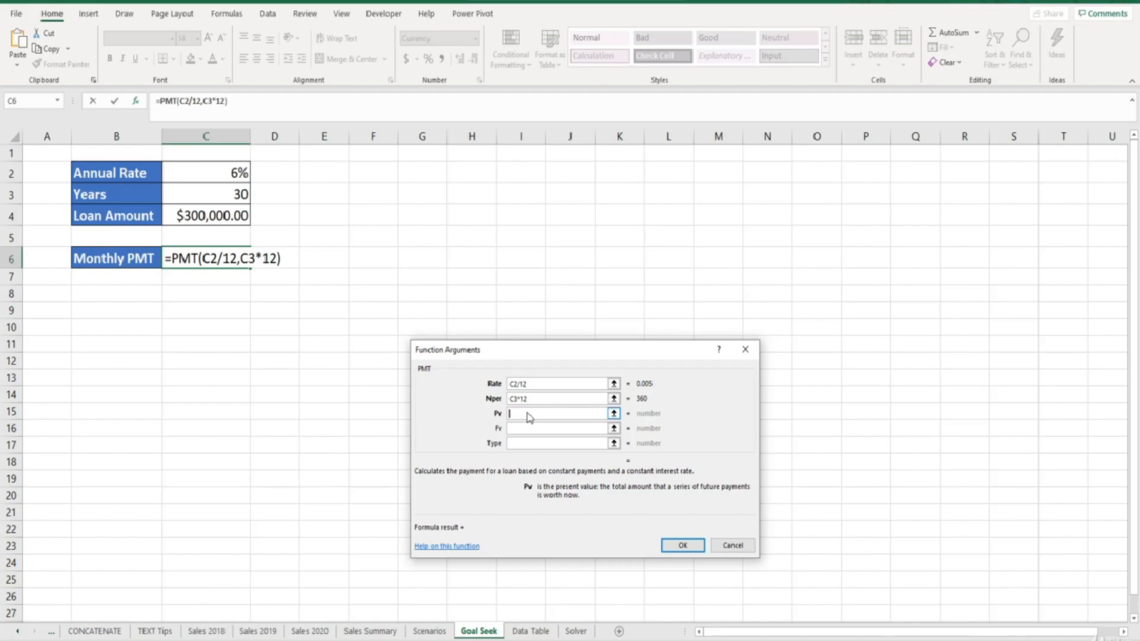
{"action": "left_click", "coordinate": [232, 217]}
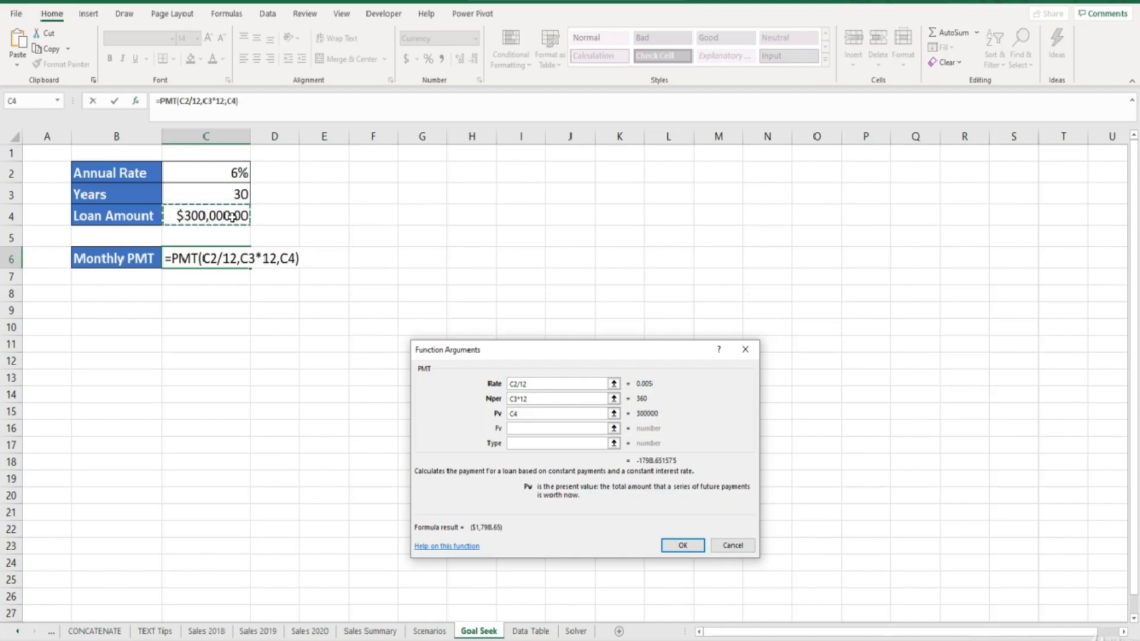
{"action": "left_click", "coordinate": [699, 544]}
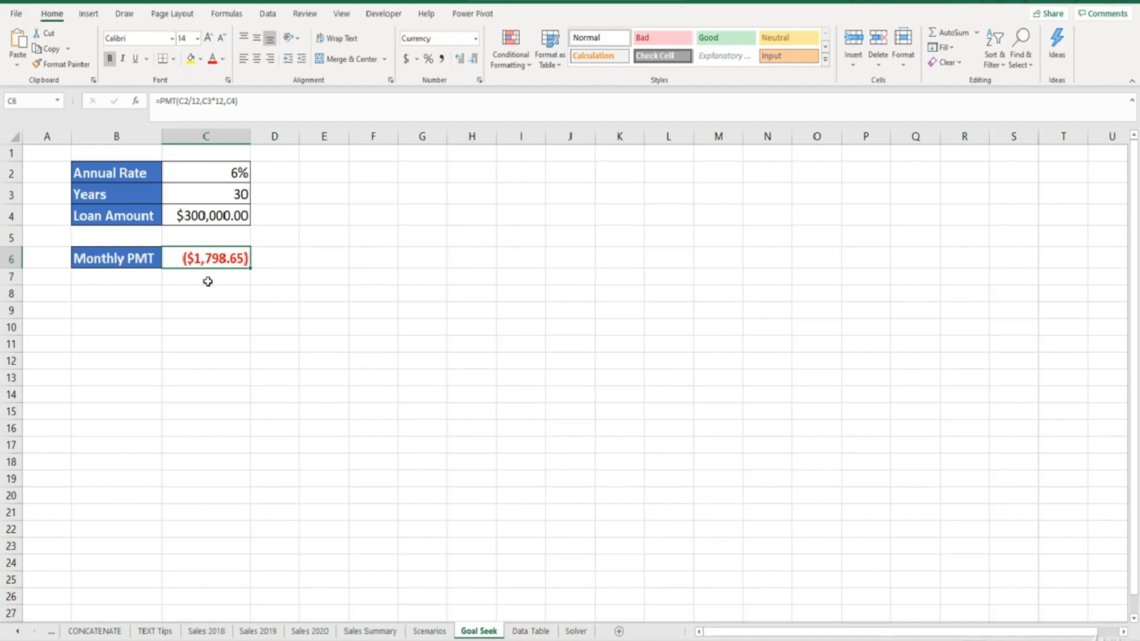
- Set the loan amount in C4 to 250000
{"action": "left_click_drag", "start_coordinate": [197, 171], "coordinate": [201, 216]}
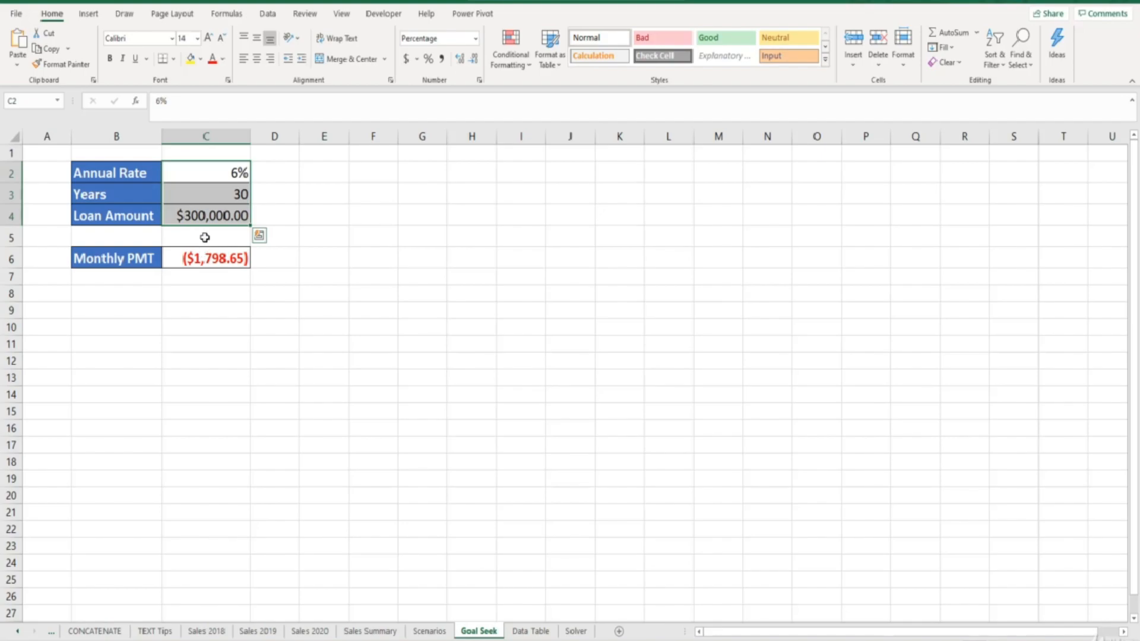
{"action": "left_click", "coordinate": [204, 217]}
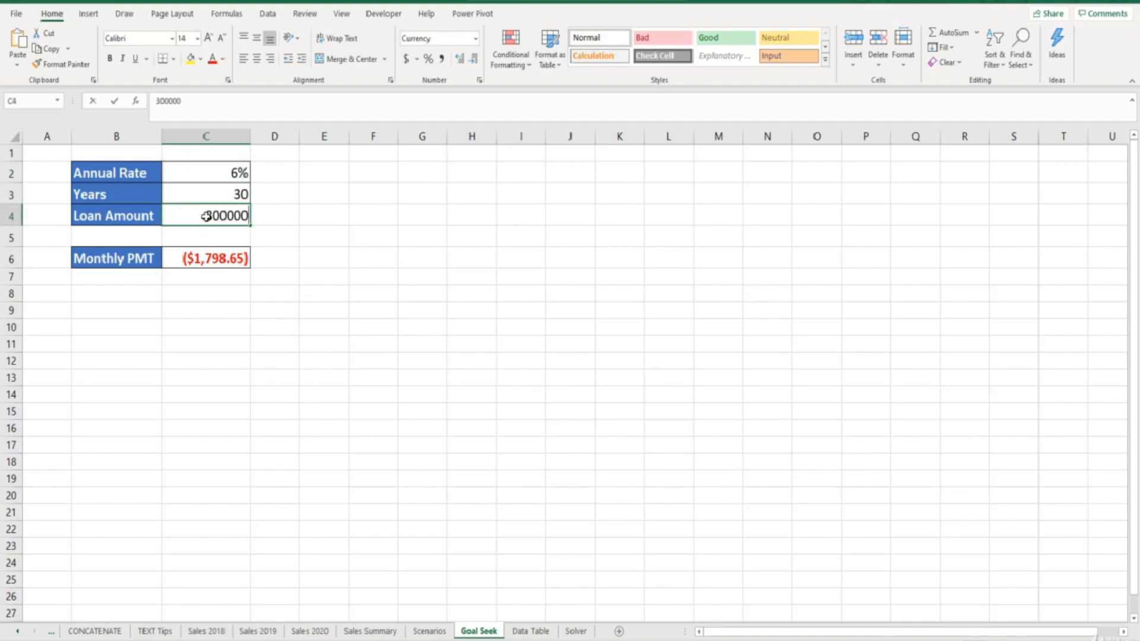
{"action": "type", "text": "250,"}
{"action": "type", "text": "000"}
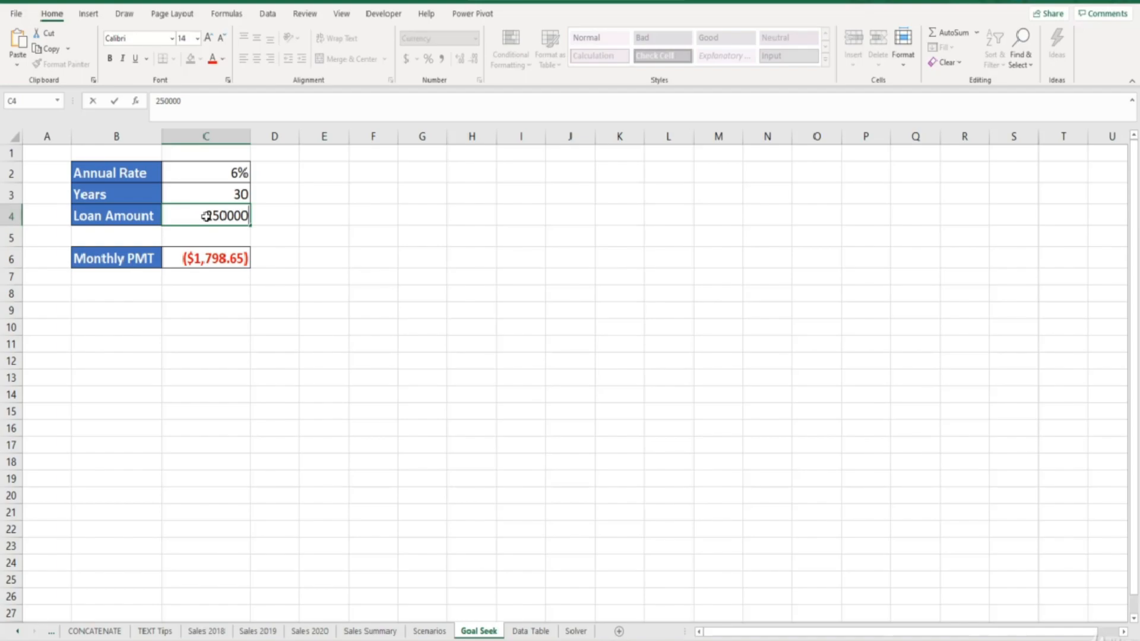
{"action": "key", "text": "Return"}
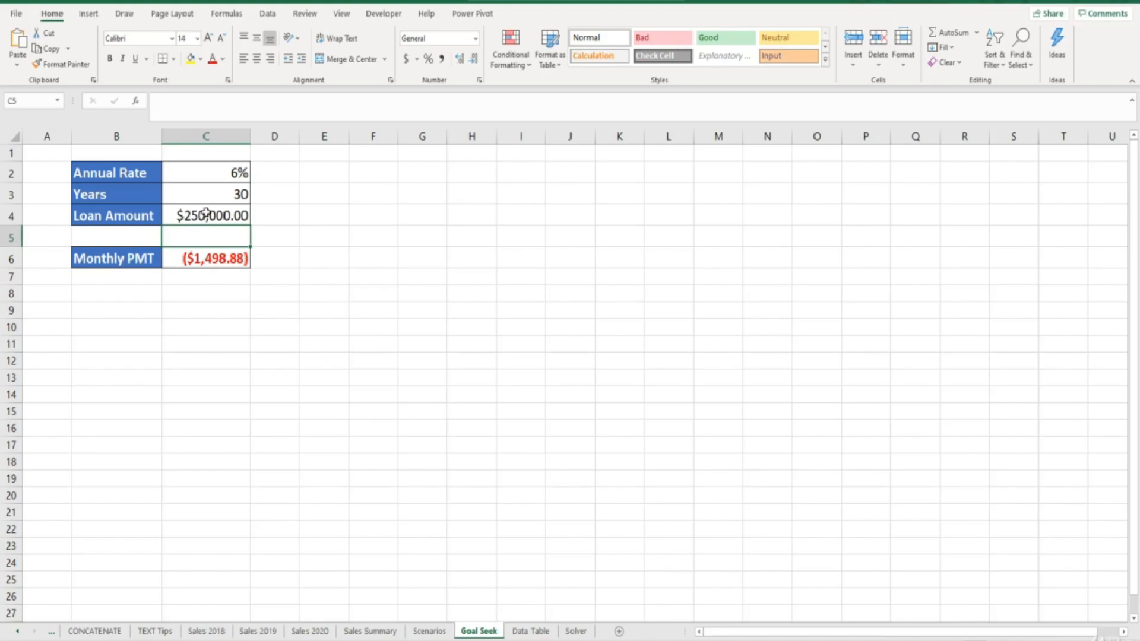
- Try an annual rate of 5% in C2 and undo both the rate and loan amount changes
{"action": "left_click", "coordinate": [208, 173]}
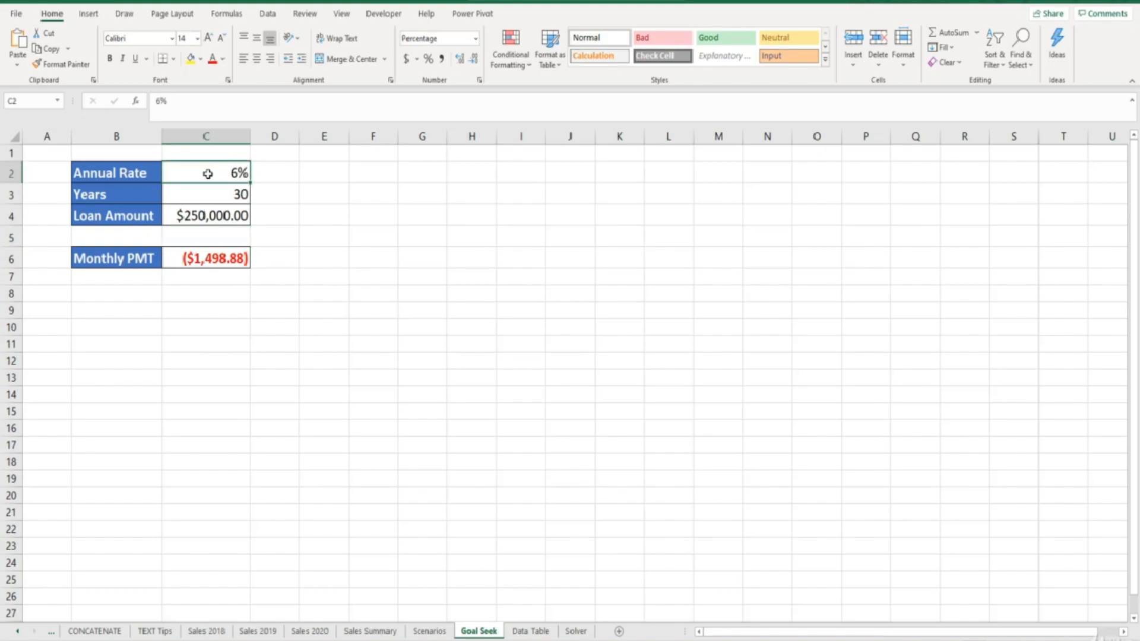
{"action": "type", "text": "5"}
{"action": "key", "text": "Return"}
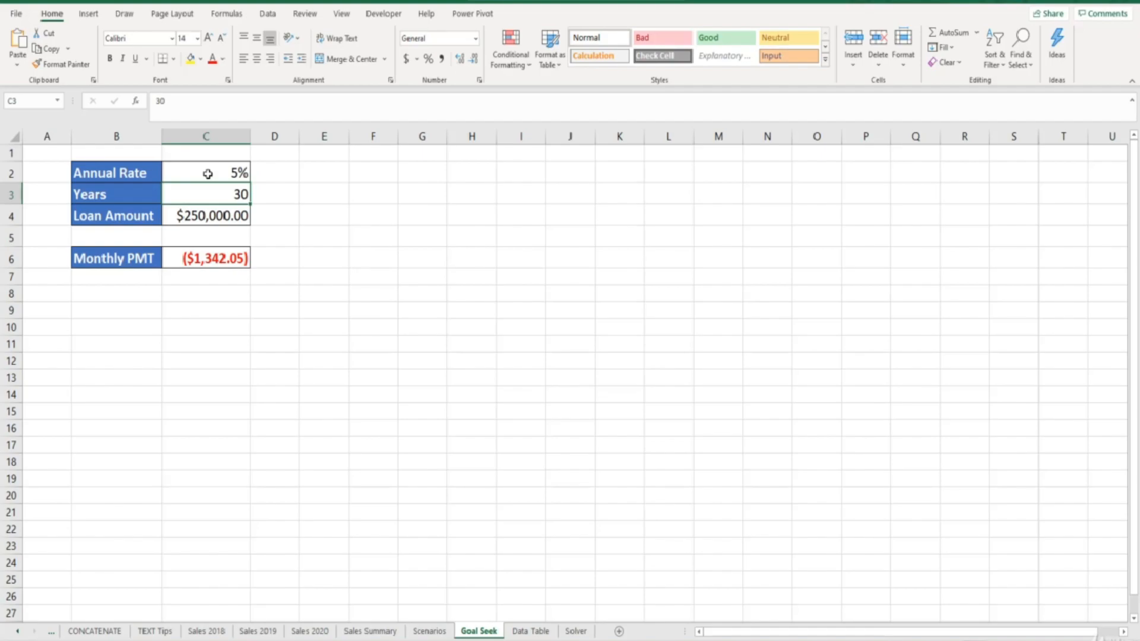
{"action": "key", "text": "ctrl+z"}
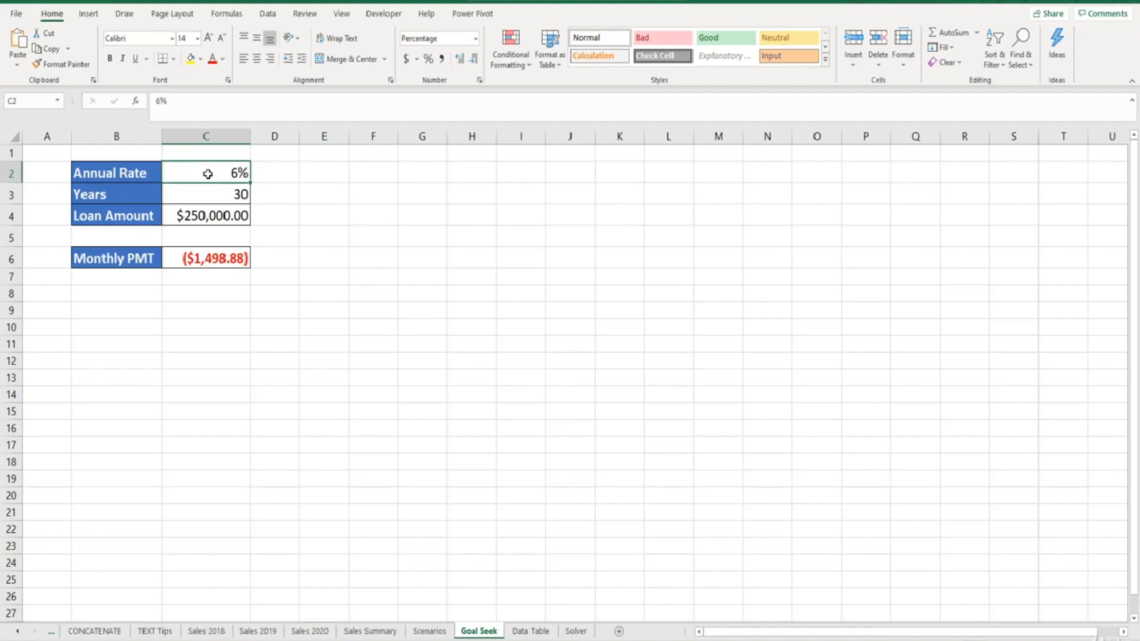
{"action": "key", "text": "ctrl+z"}
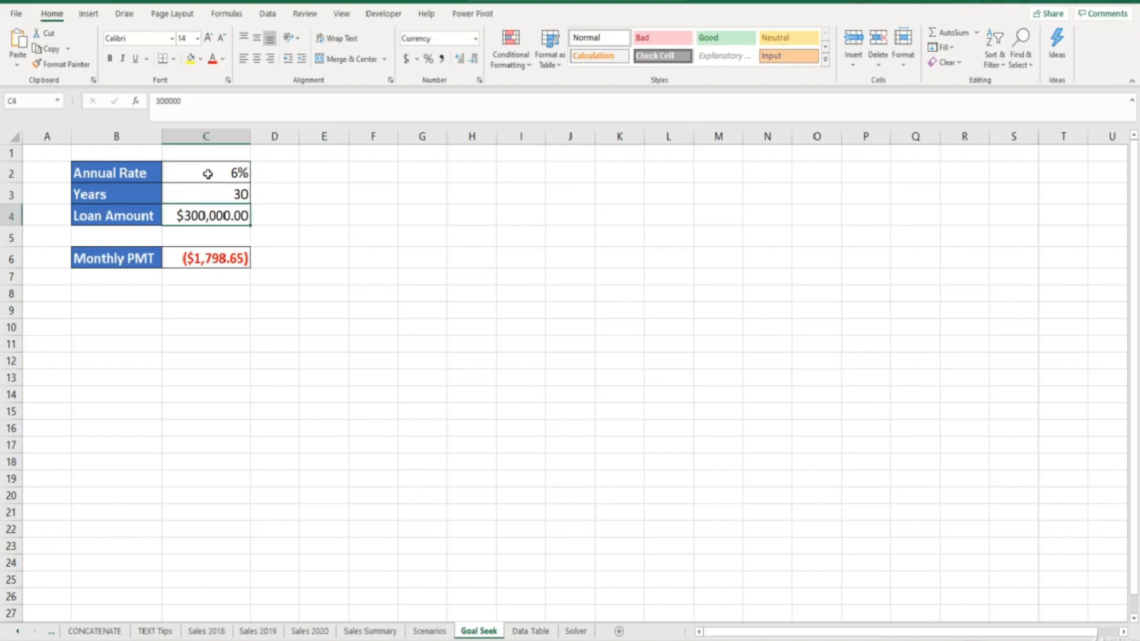
- Run Goal Seek to bring the monthly payment in C6 to -1250 by changing the loan amount C4, and discard the result
{"action": "left_click", "coordinate": [266, 14]}
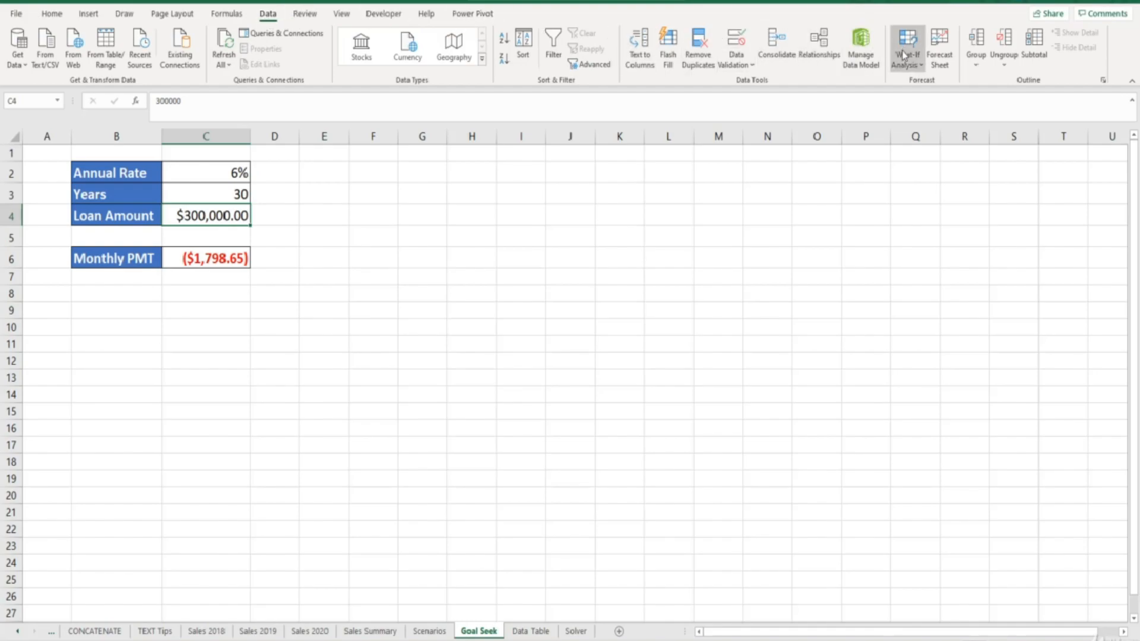
{"action": "left_click", "coordinate": [904, 61]}
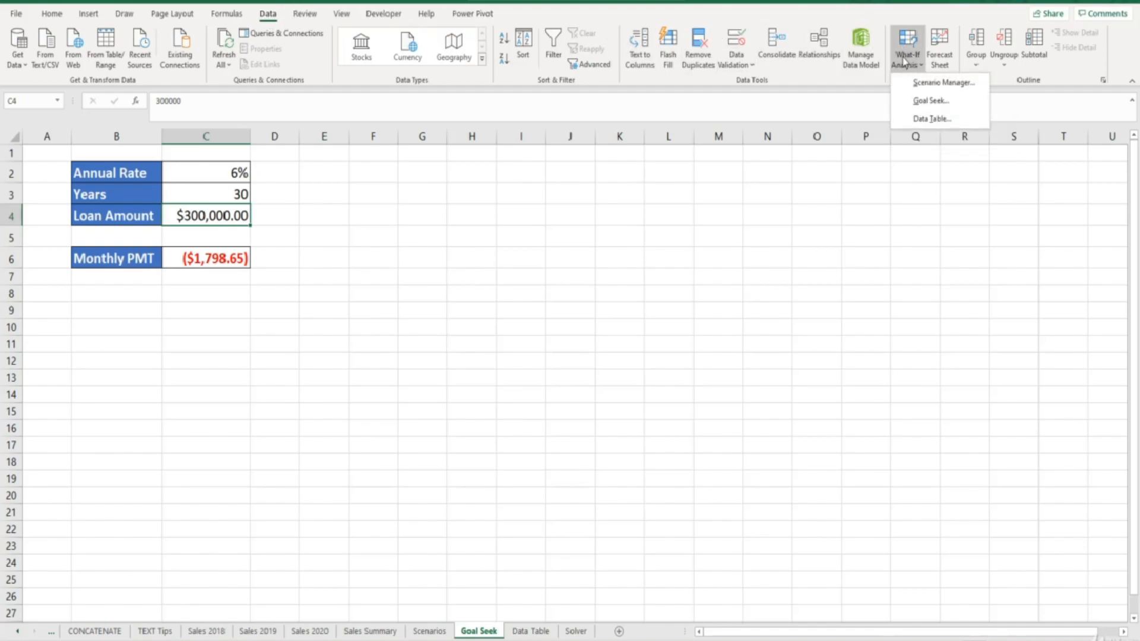
{"action": "left_click", "coordinate": [925, 101]}
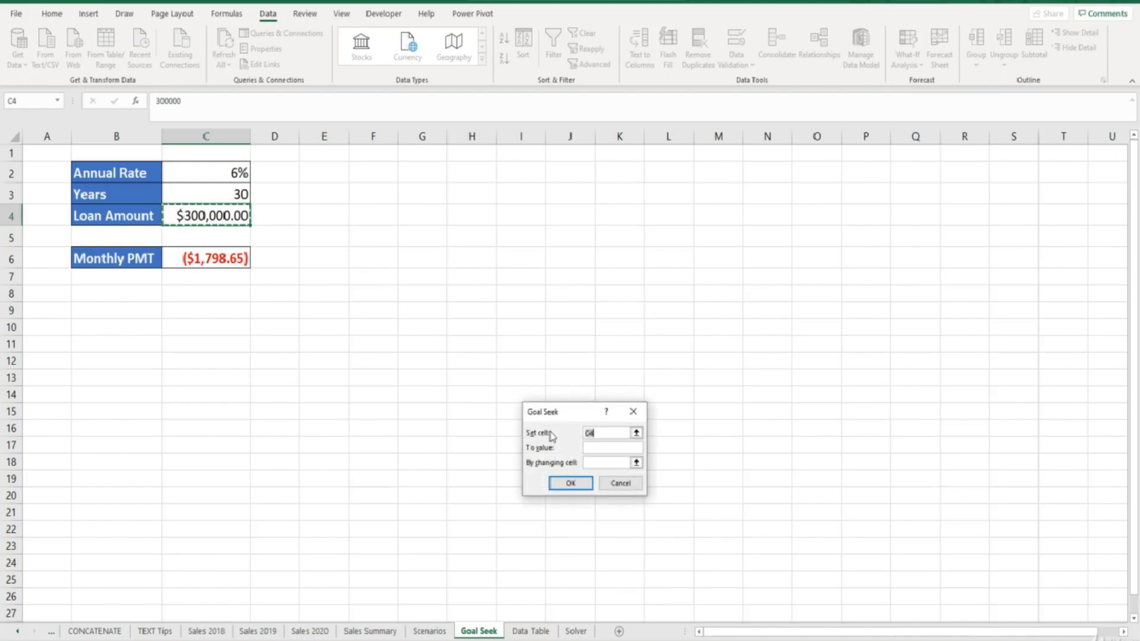
{"action": "left_click", "coordinate": [189, 258]}
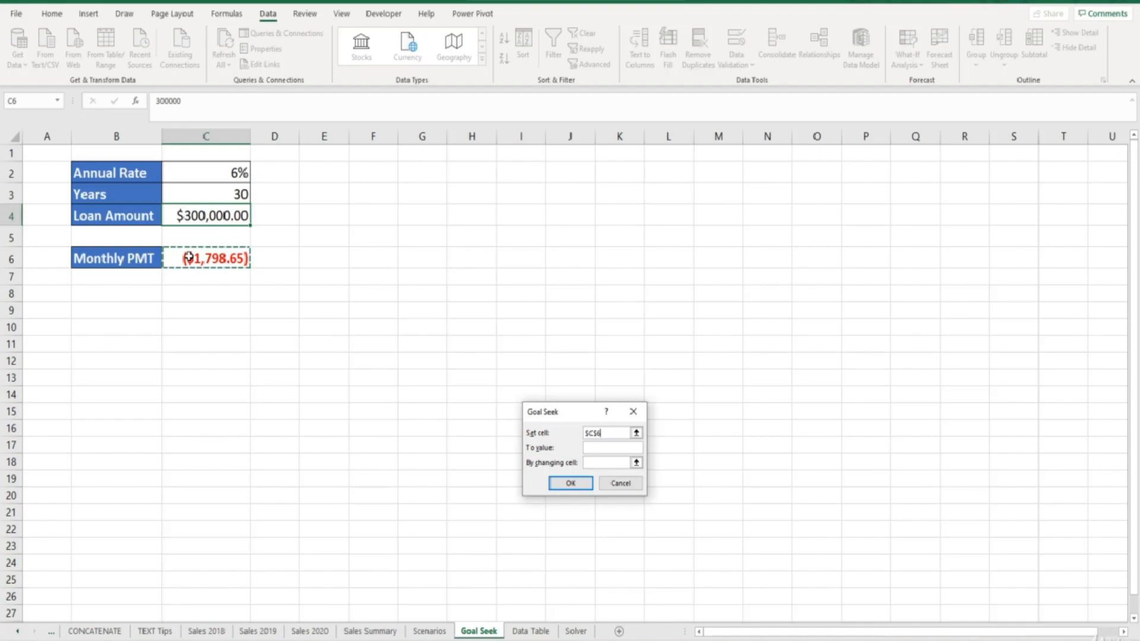
{"action": "left_click", "coordinate": [603, 450]}
{"action": "type", "text": "-1250"}
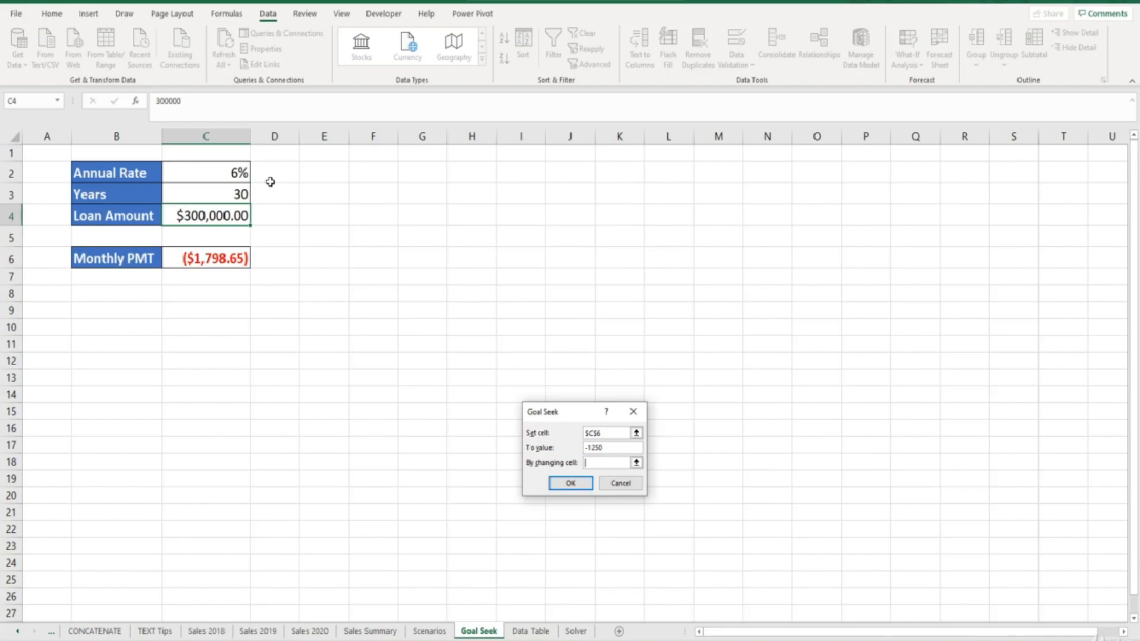
{"action": "left_click", "coordinate": [237, 215]}
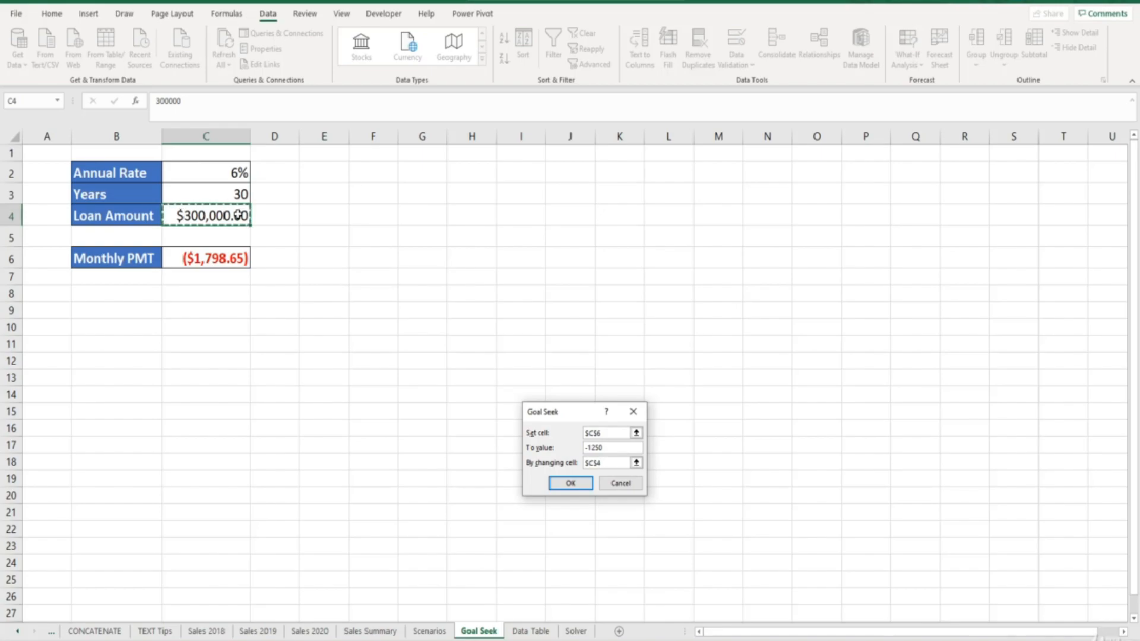
{"action": "left_click", "coordinate": [559, 483]}
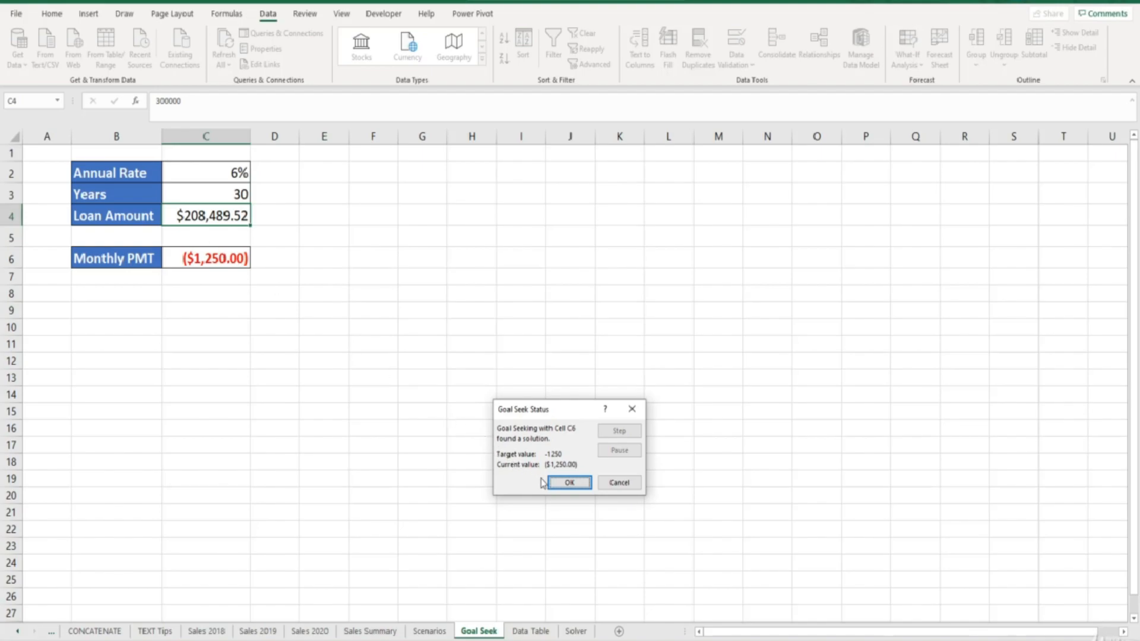
{"action": "left_click", "coordinate": [619, 484]}
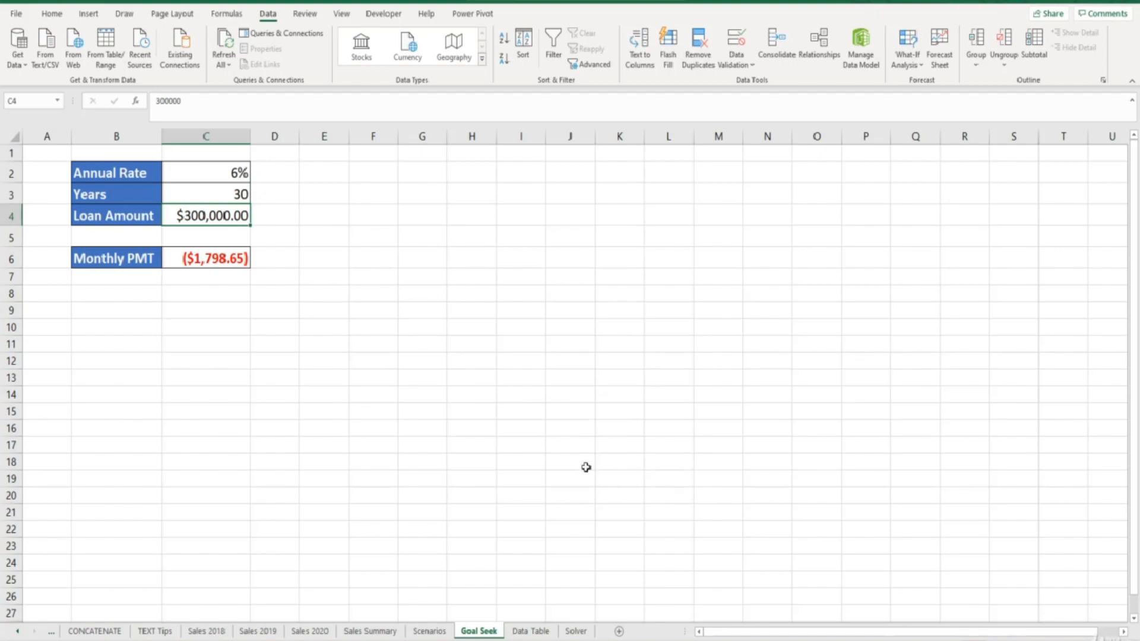
- Run Goal Seek to bring the monthly payment in C6 to -1250 by changing the annual rate C2
{"action": "left_click", "coordinate": [232, 262]}
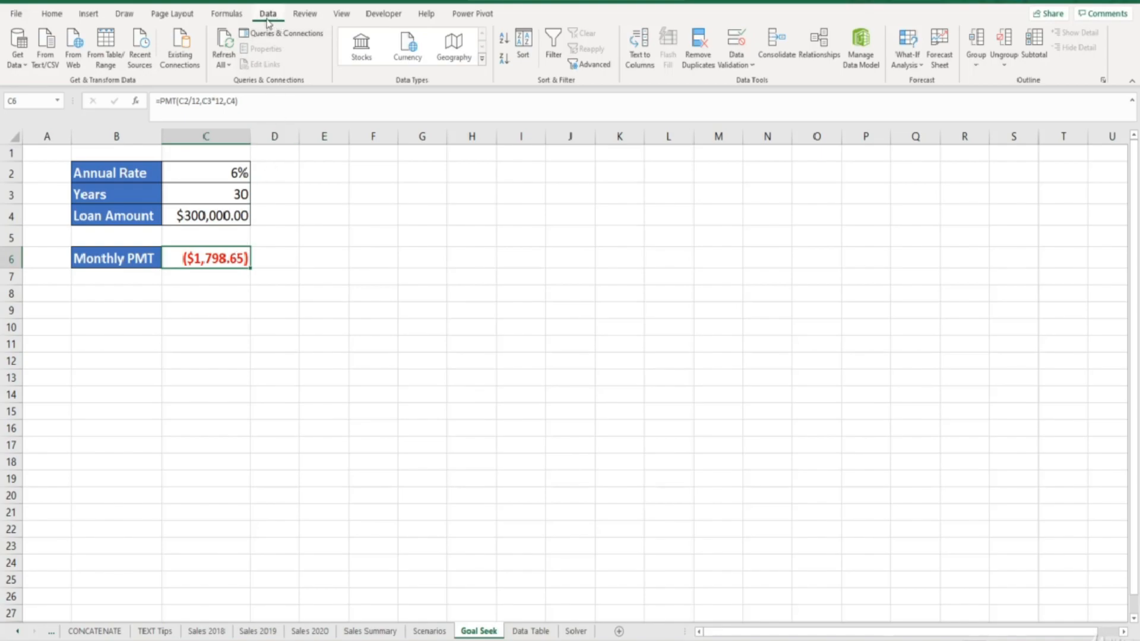
{"action": "left_click", "coordinate": [896, 63]}
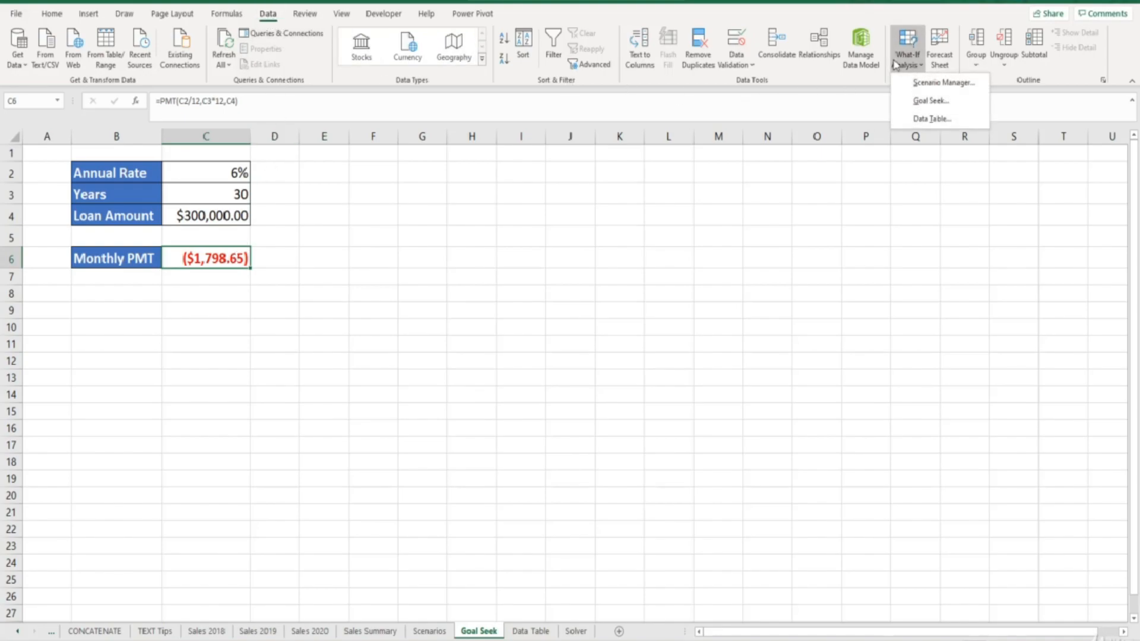
{"action": "left_click", "coordinate": [928, 102]}
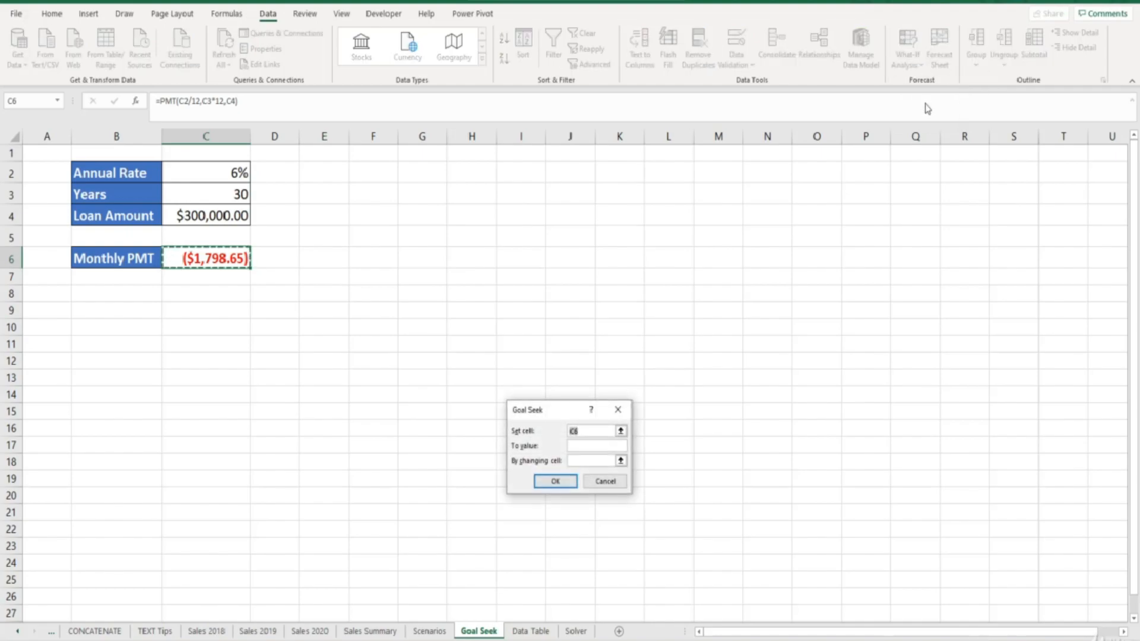
{"action": "left_click", "coordinate": [592, 446]}
{"action": "type", "text": "-1250"}
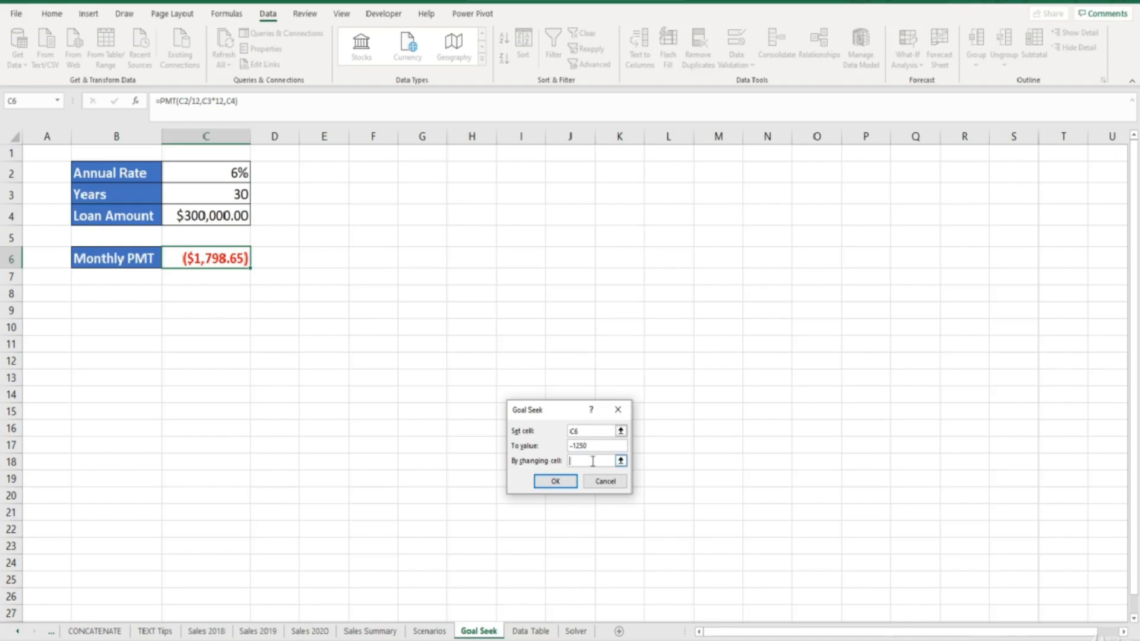
{"action": "left_click", "coordinate": [212, 172]}
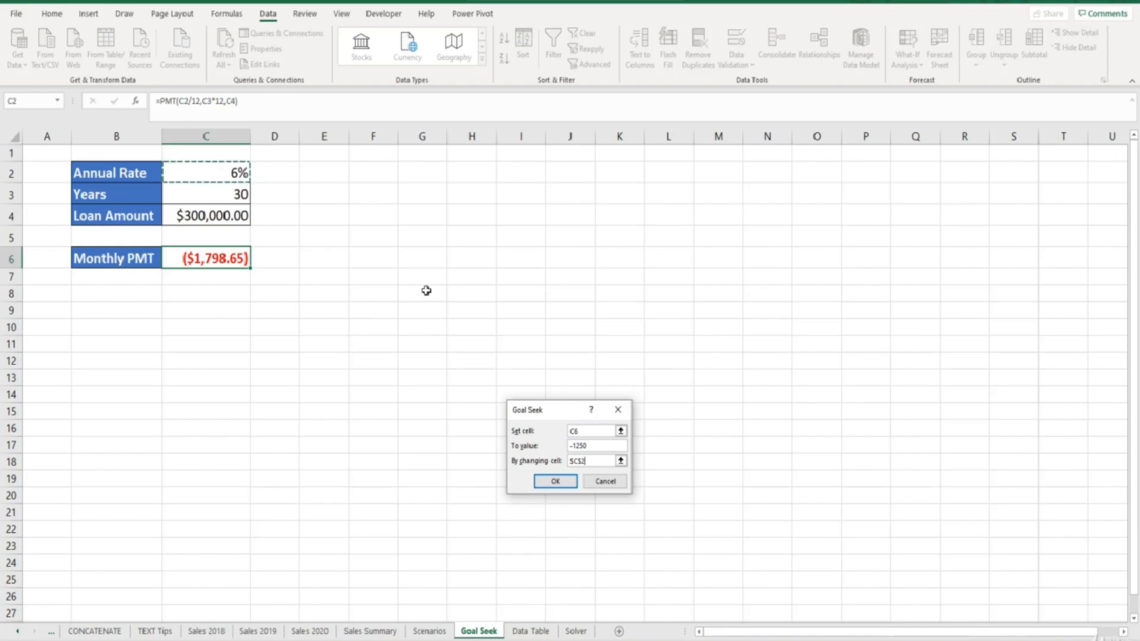
{"action": "left_click", "coordinate": [537, 482]}
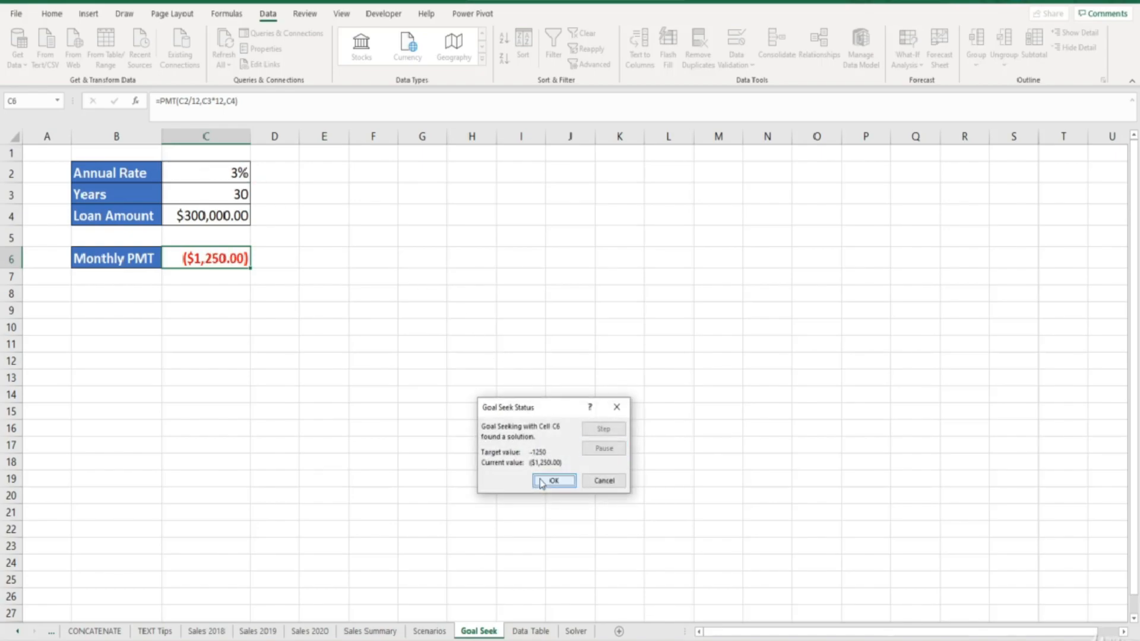